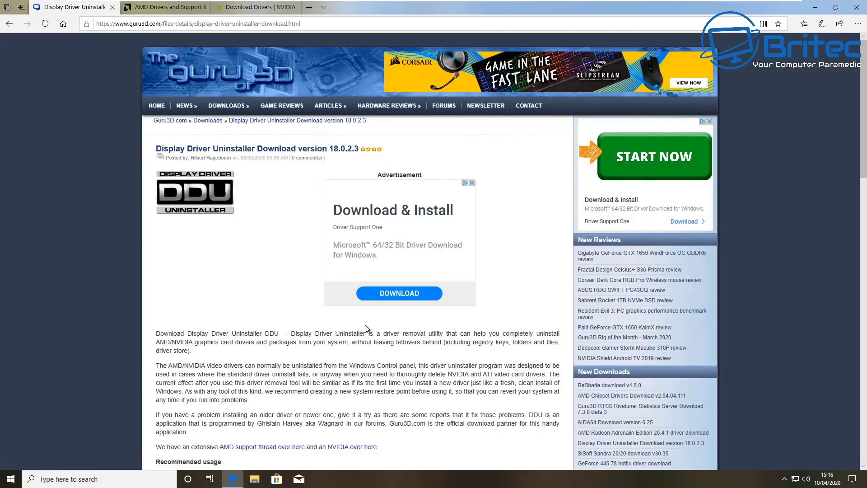
# - Scroll the Guru3D DDU page down to its download mirrors, then switch to the AMD Drivers and Support page
pyautogui.scroll(-3, 365, 326)
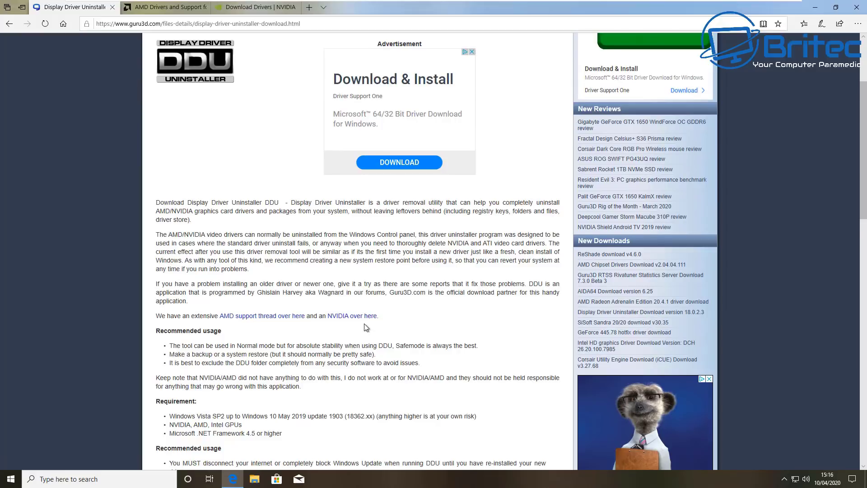
pyautogui.scroll(-9, 366, 327)
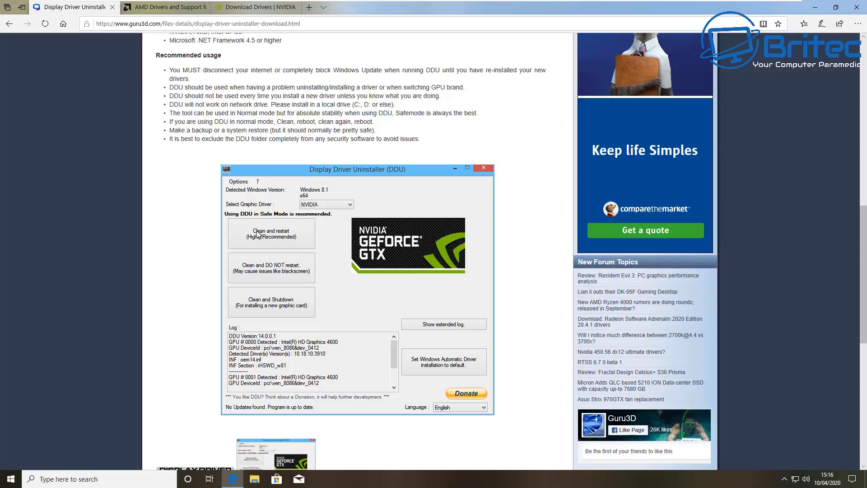
pyautogui.scroll(-8, 362, 334)
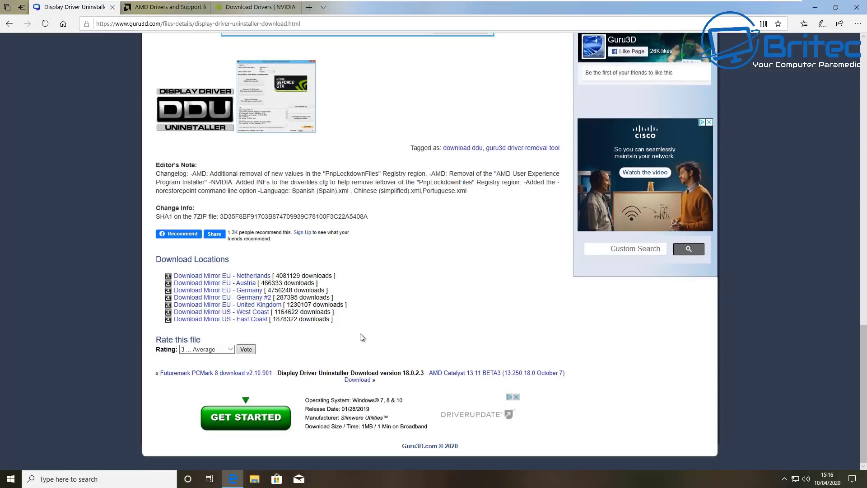
pyautogui.click(172, 7)
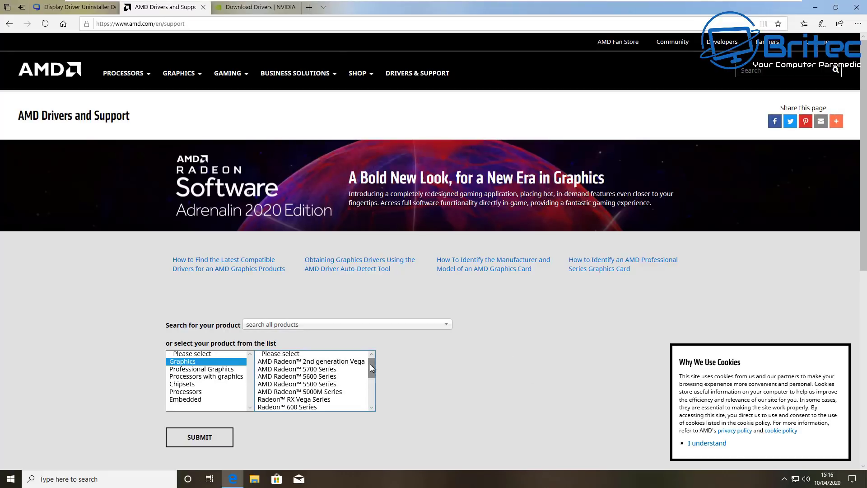
# - Scroll through AMD's graphics product list, then switch to the NVIDIA Driver Downloads page
pyautogui.moveTo(370, 365); pyautogui.dragTo(372, 383)
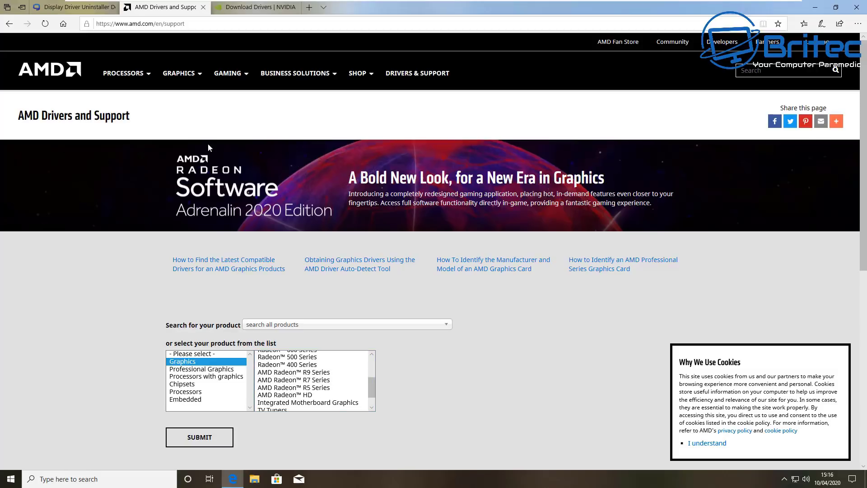
pyautogui.click(259, 7)
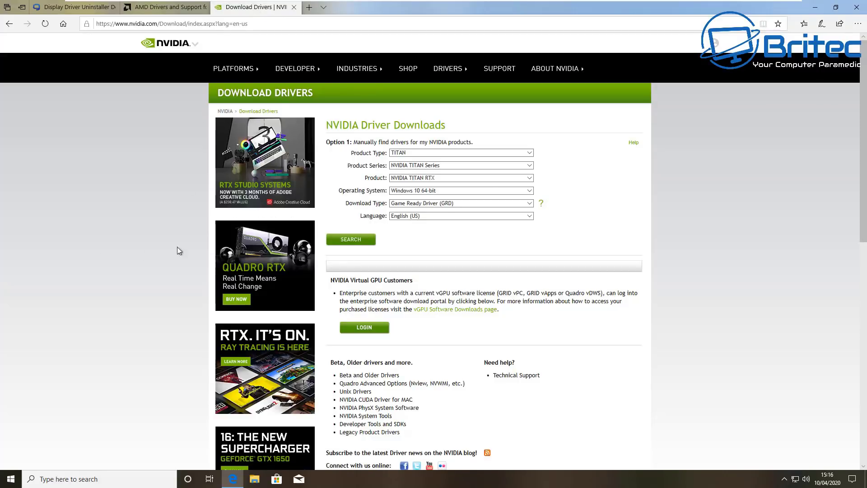
# - Search NVIDIA drivers for GeForce, GeForce RTX 20 Series, GeForce RTX 2070 SUPER
pyautogui.click(531, 153)
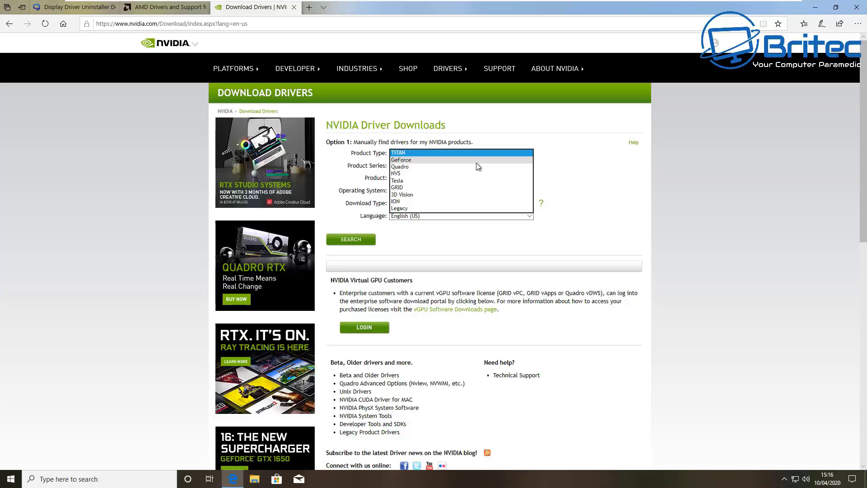
pyautogui.click(433, 161)
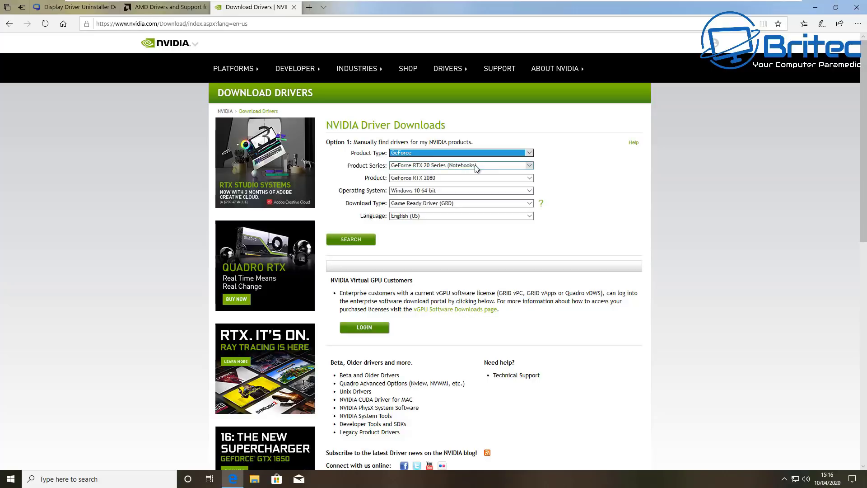
pyautogui.click(476, 165)
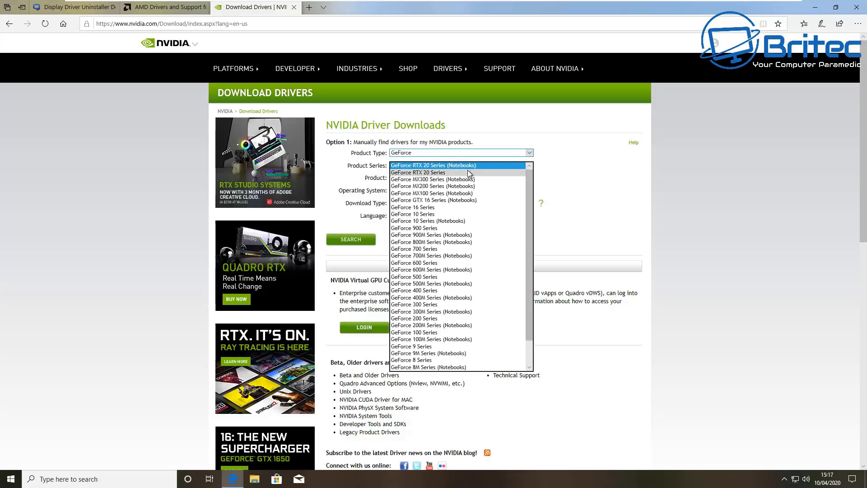
pyautogui.click(472, 173)
pyautogui.click(490, 179)
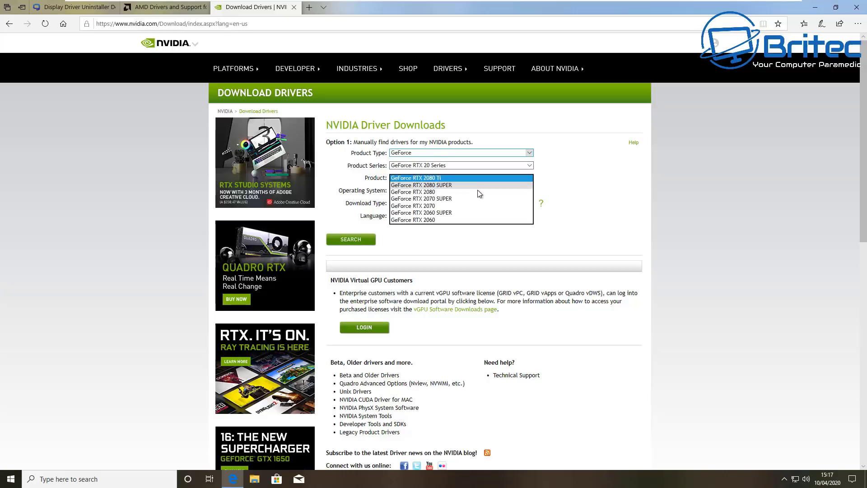
pyautogui.click(472, 198)
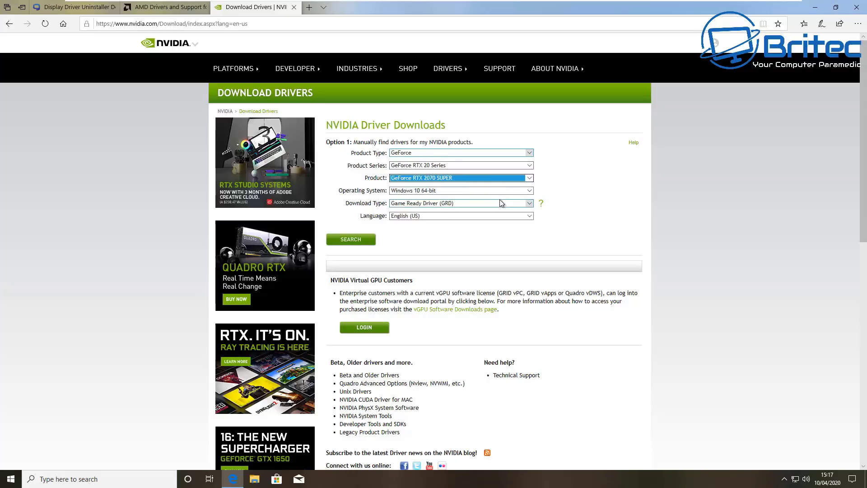
pyautogui.click(364, 239)
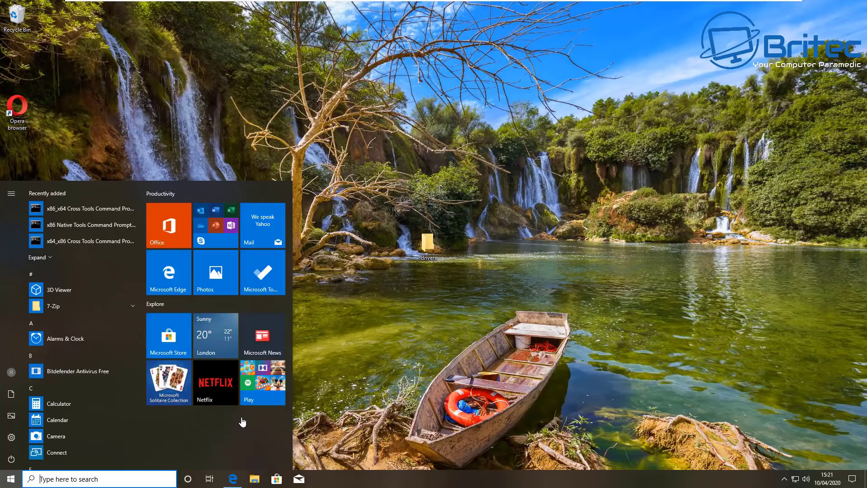
# - Shift-restart from the Start menu's Power options to boot into the recovery options
pyautogui.click(13, 460)
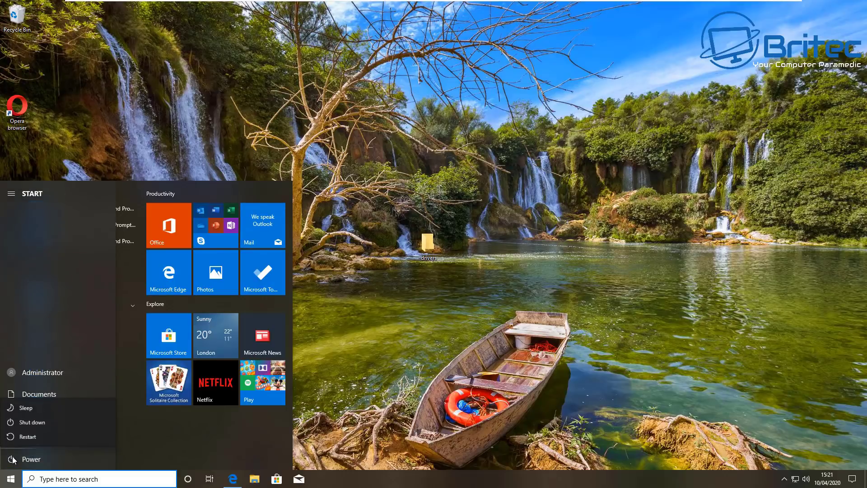
pyautogui.click(32, 436)
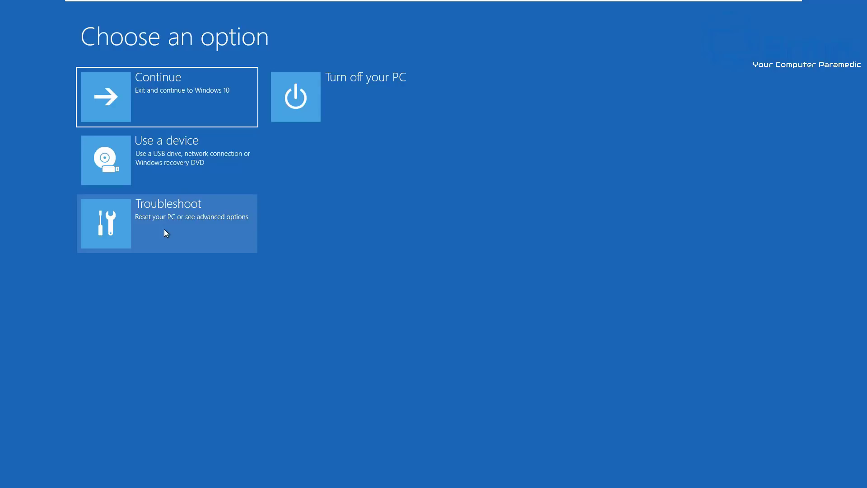
# - Go to Troubleshoot > Advanced options > Start-up Settings and restart
pyautogui.press('Down')
pyautogui.press('Down')
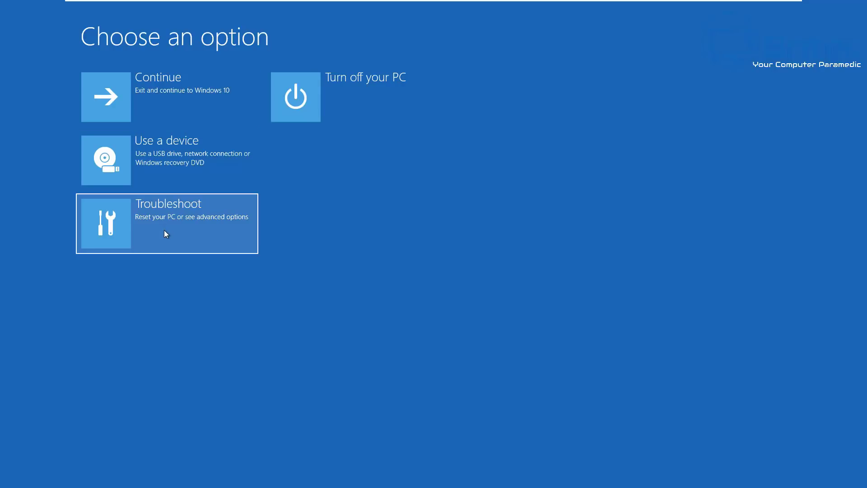
pyautogui.click(165, 231)
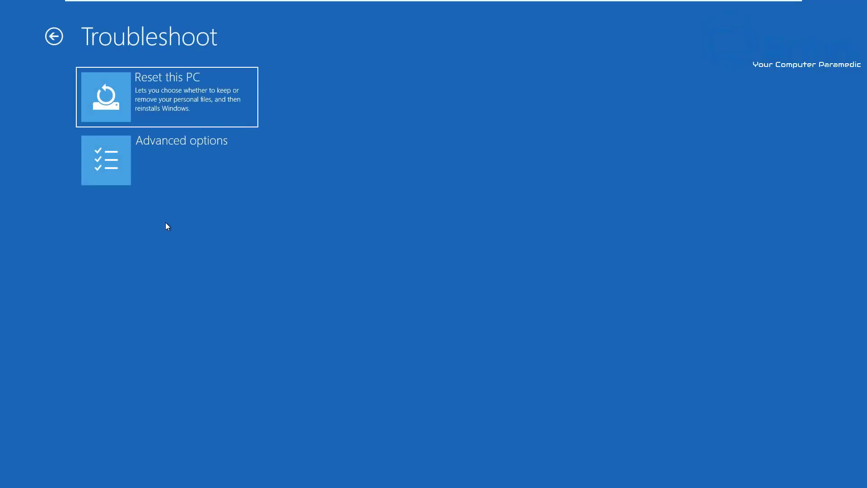
pyautogui.press('Down')
pyautogui.click(168, 182)
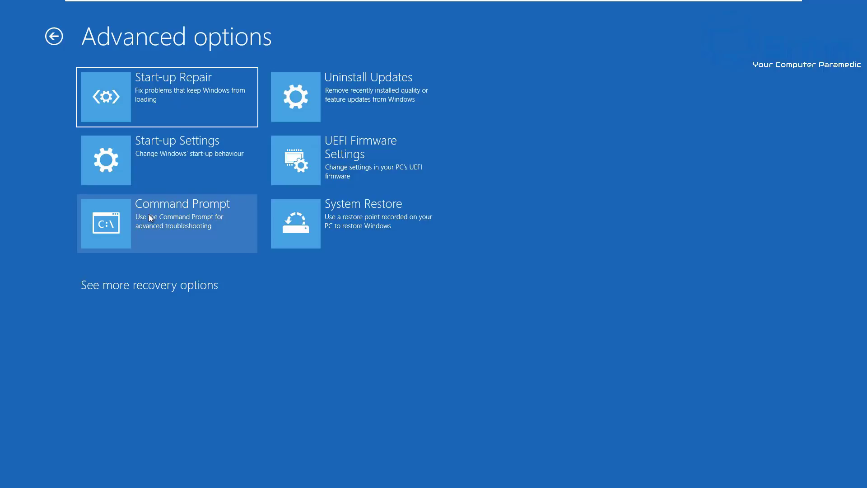
pyautogui.press('Down')
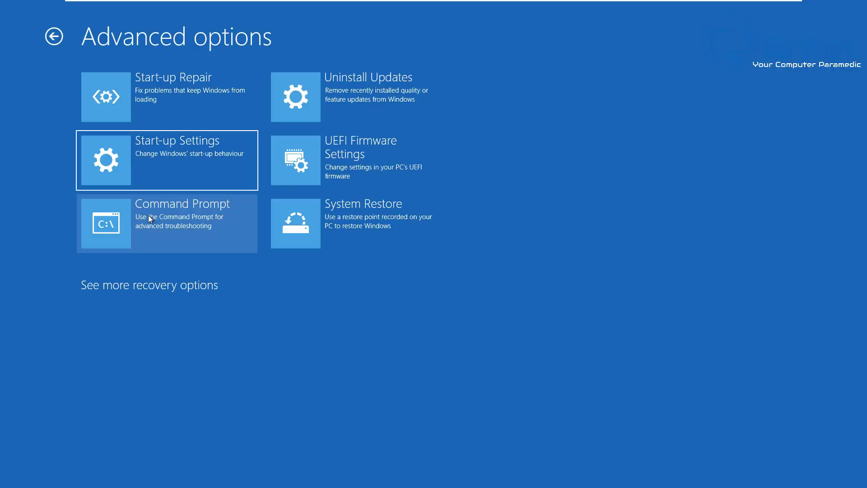
pyautogui.click(175, 169)
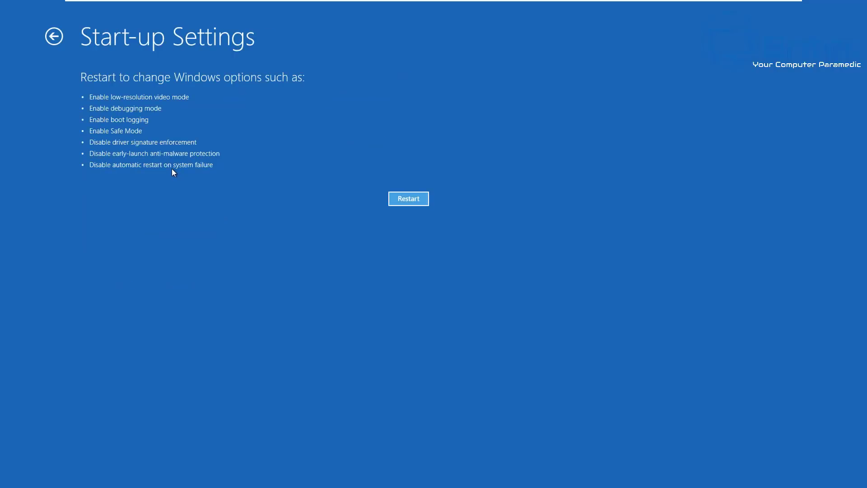
pyautogui.click(409, 200)
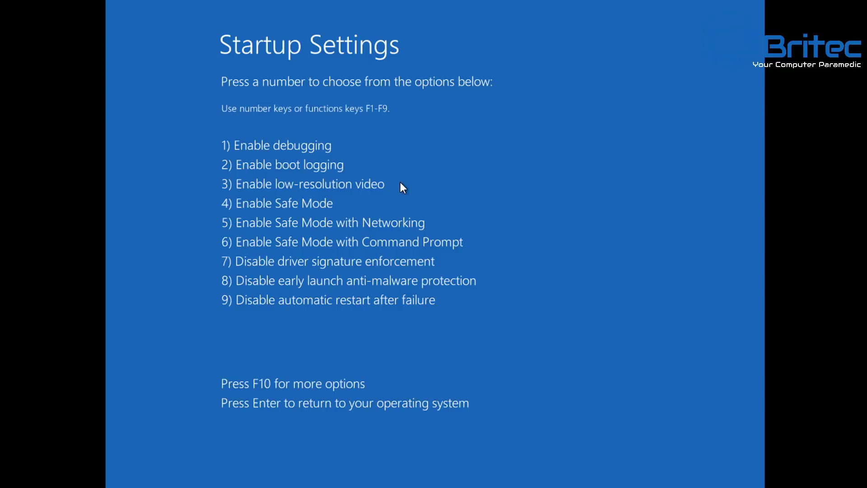
# - Choose option 4 Enable Safe Mode and sign in with the account password
pyautogui.press('4')
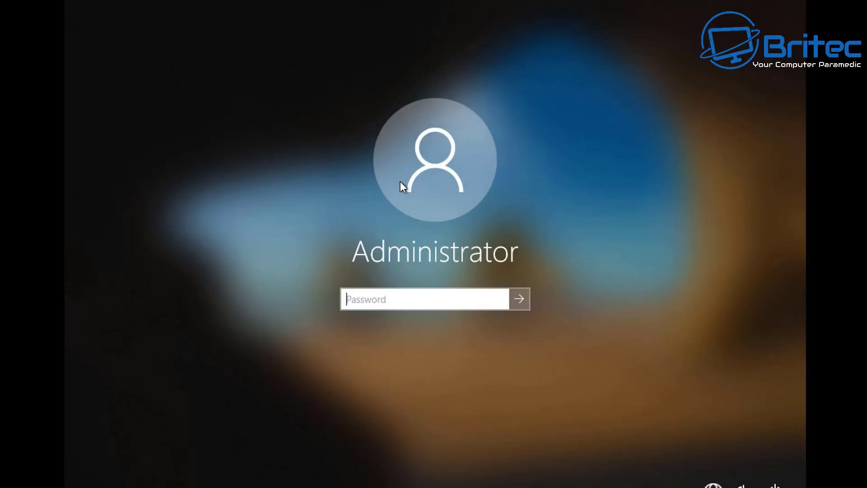
pyautogui.write('••••••••••')
pyautogui.press('Return')
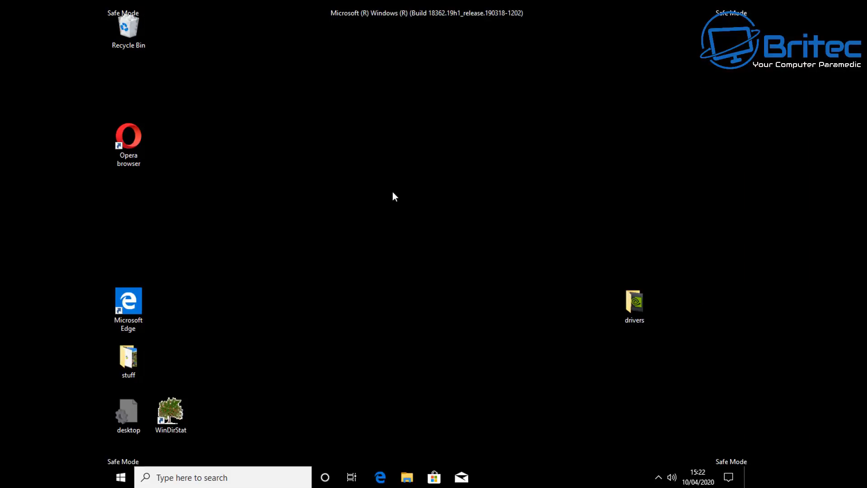
# - Tick Safe boot (Minimal) on msconfig's Boot tab, apply, and exit without restarting
pyautogui.click(242, 475)
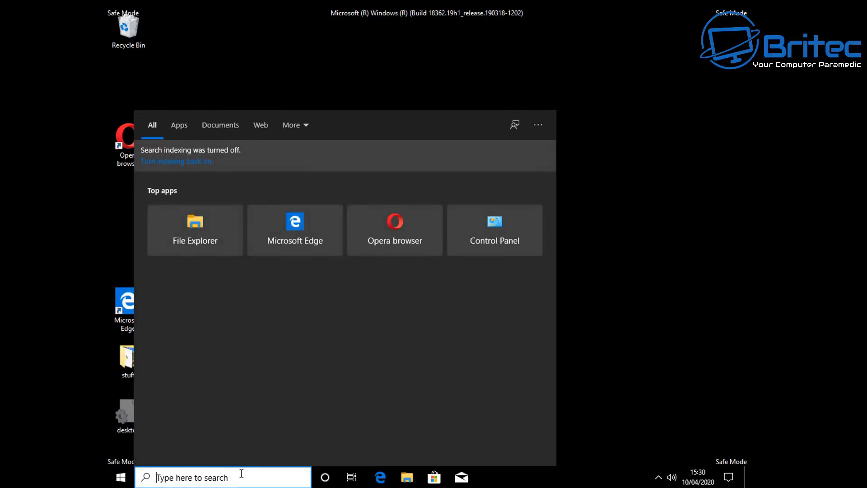
pyautogui.write('mscon')
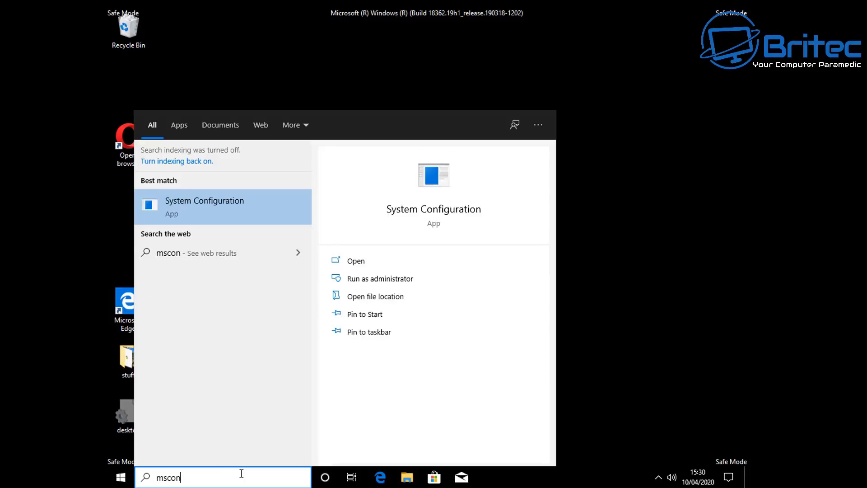
pyautogui.write('fig')
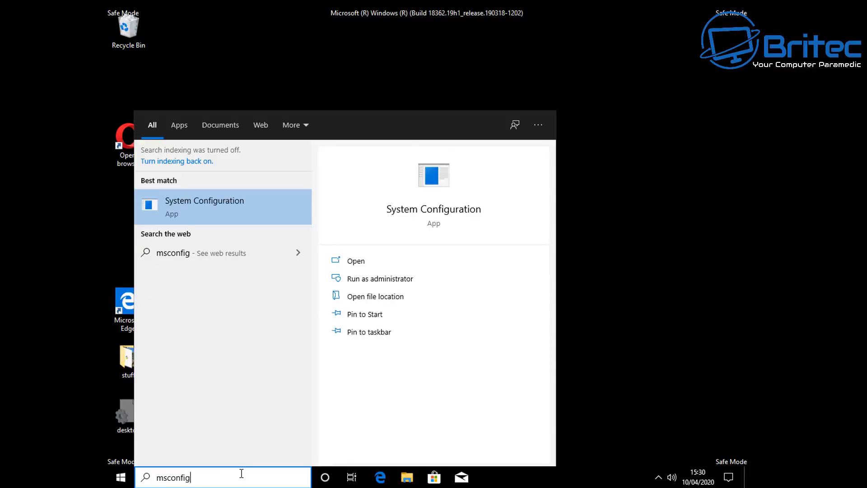
pyautogui.click(227, 204)
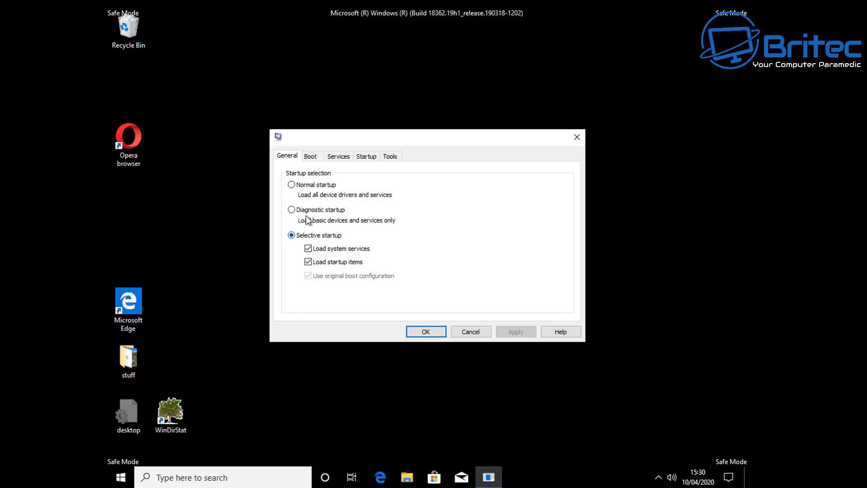
pyautogui.click(310, 157)
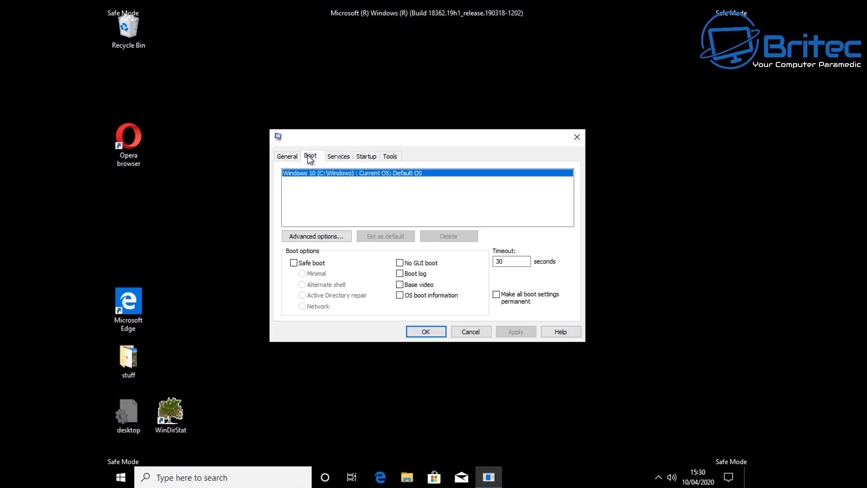
pyautogui.click(294, 263)
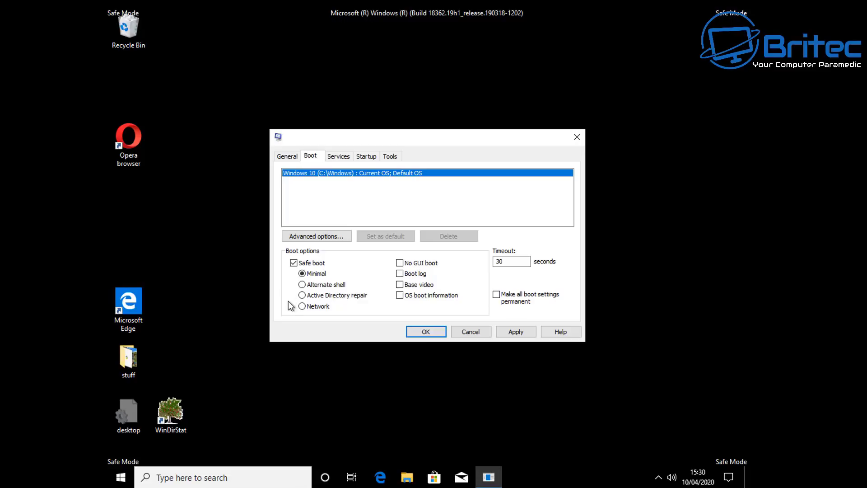
pyautogui.click(428, 331)
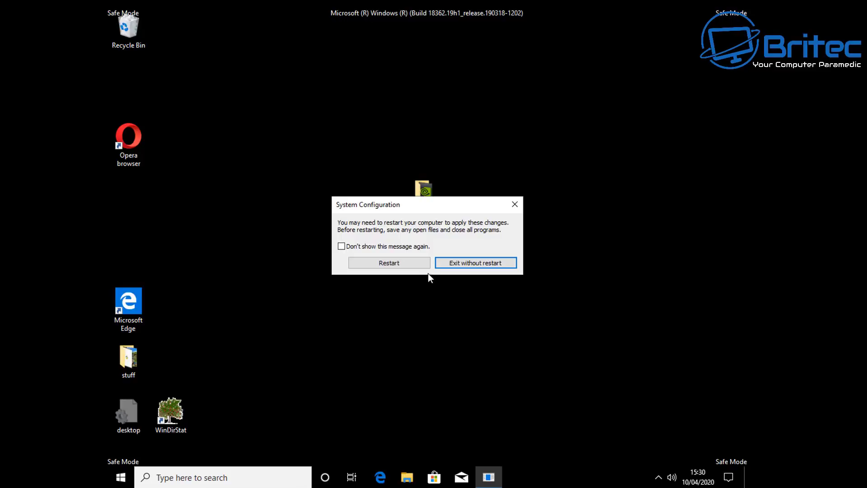
pyautogui.click(450, 264)
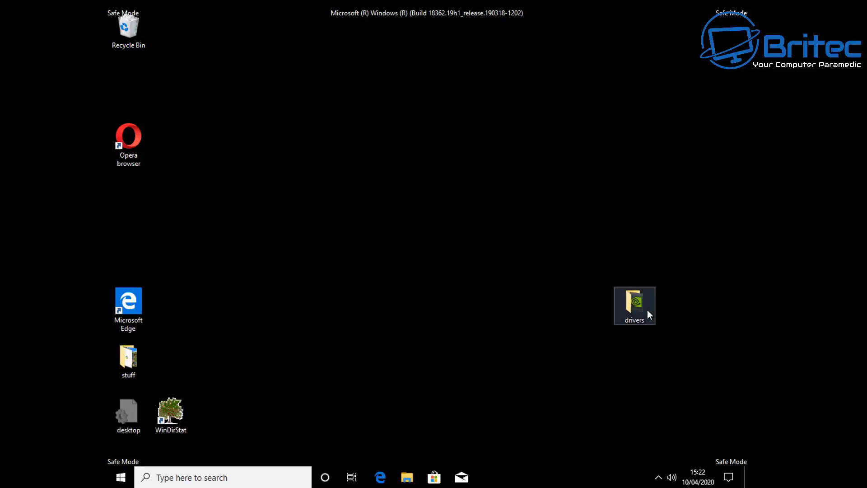
# - Open the drivers folder and extract the DDU zip archive into its own folder
pyautogui.moveTo(647, 310); pyautogui.dragTo(451, 218)
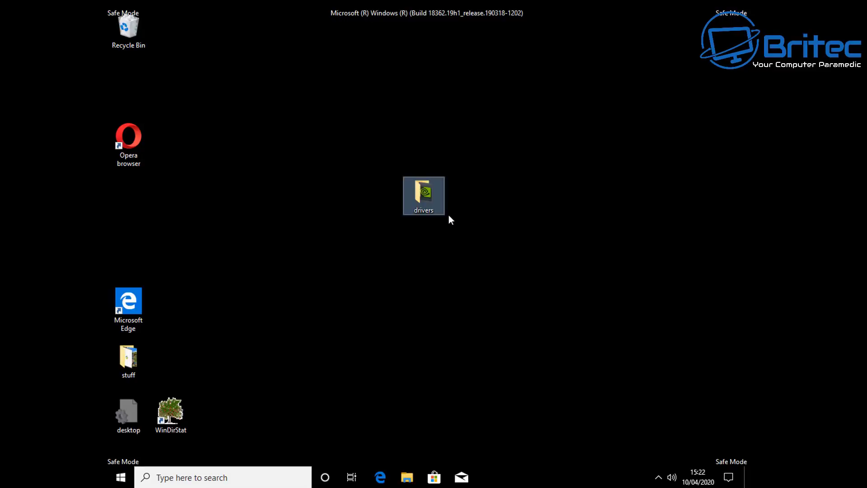
pyautogui.doubleClick(423, 198)
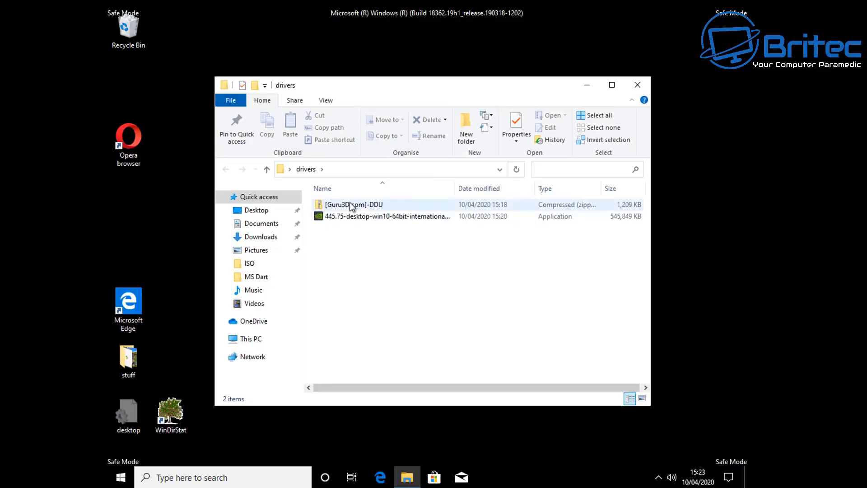
pyautogui.rightClick(359, 205)
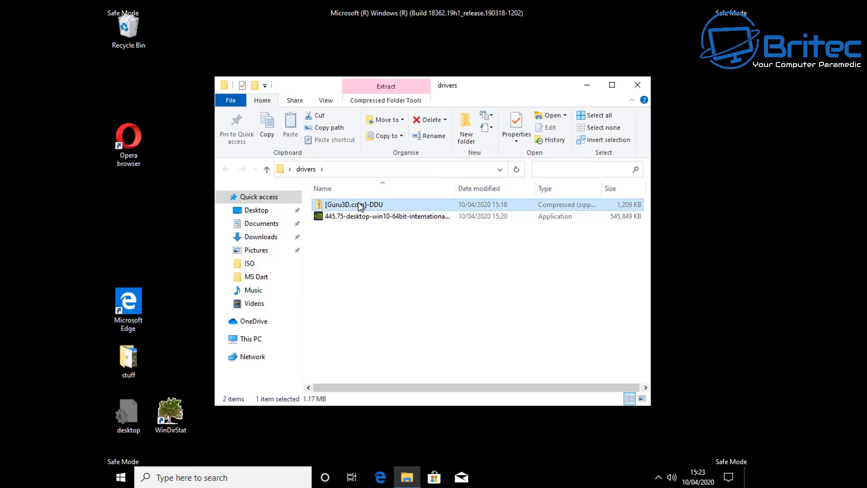
pyautogui.click(400, 239)
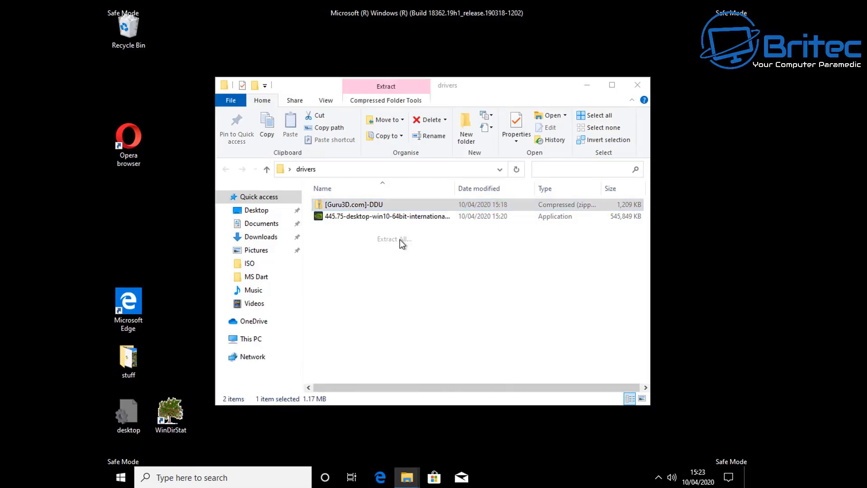
pyautogui.click(533, 351)
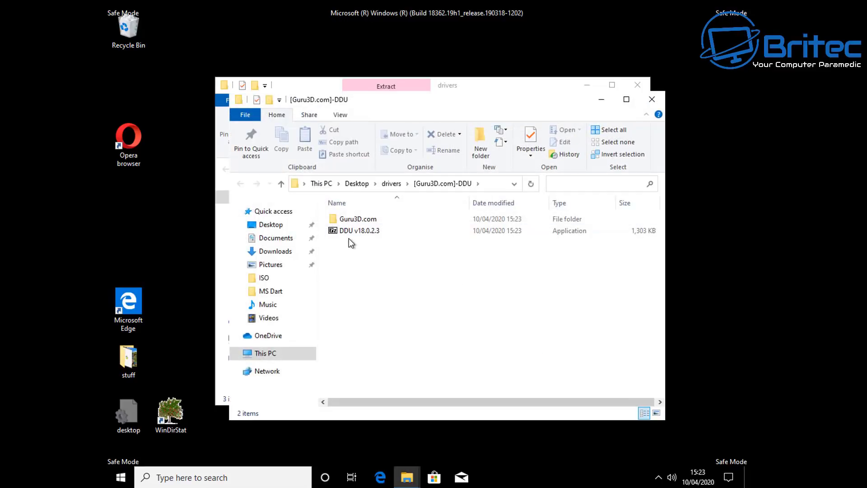
pyautogui.click(351, 233)
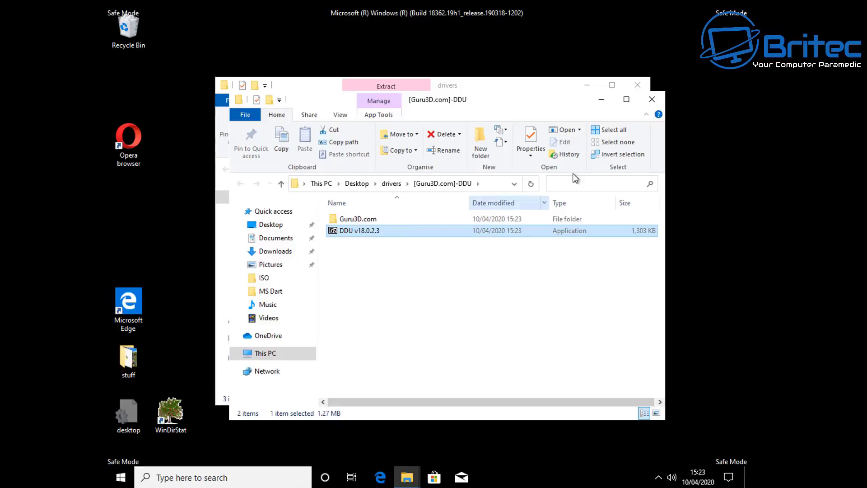
pyautogui.click(652, 99)
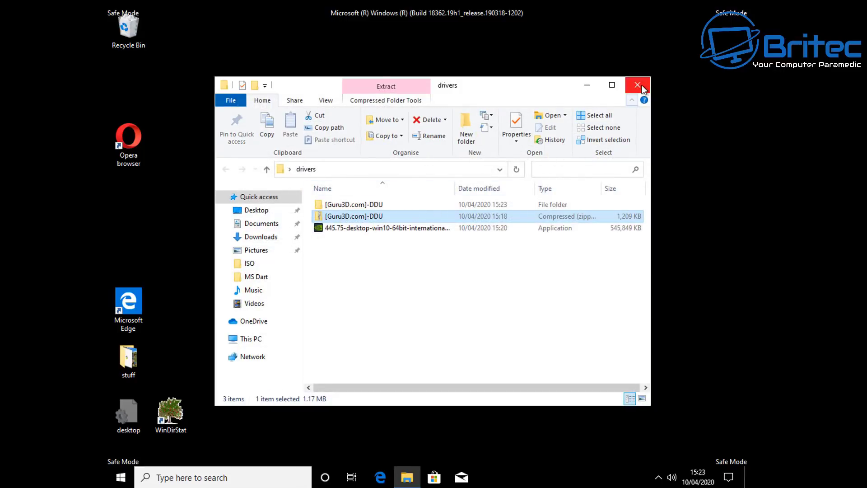
pyautogui.click(400, 228)
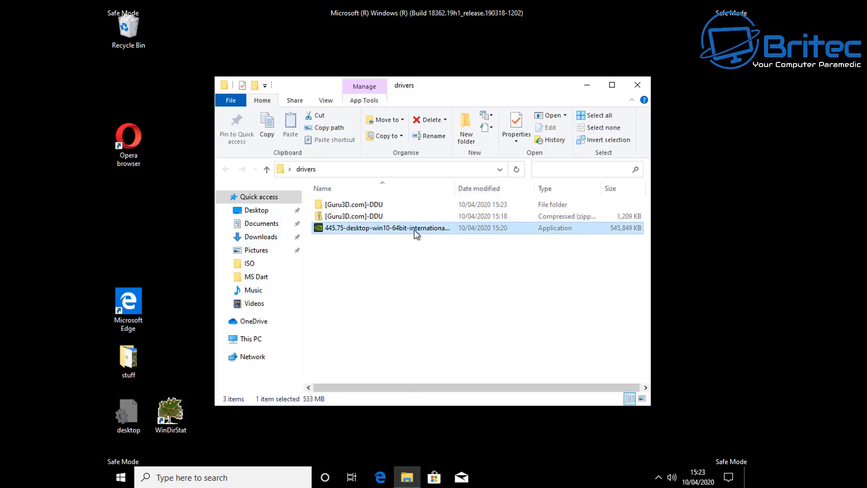
pyautogui.click(419, 197)
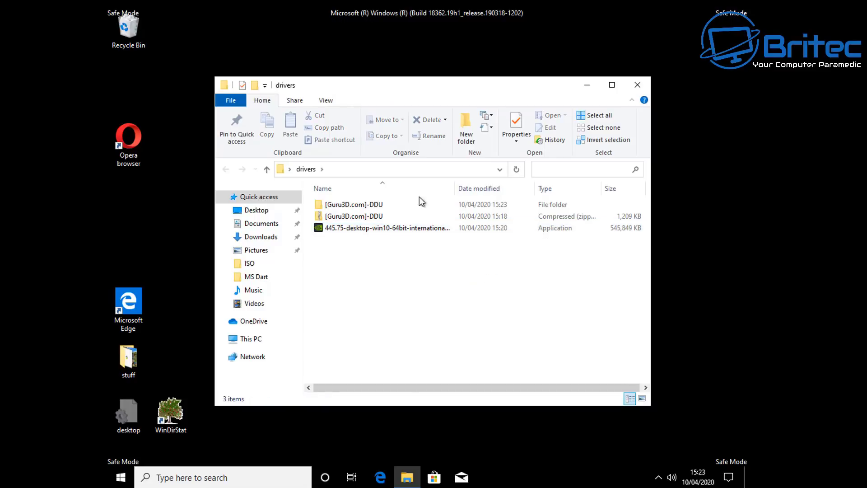
# - Run the DDU v18.0.2.3 self-extractor as administrator, extract it, and open the DDU v18.0.2.3 folder
pyautogui.doubleClick(363, 205)
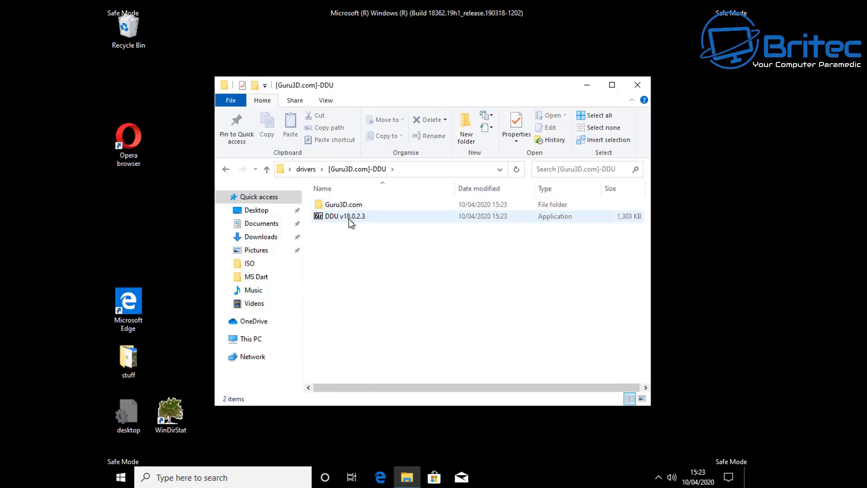
pyautogui.click(348, 219)
pyautogui.rightClick(349, 219)
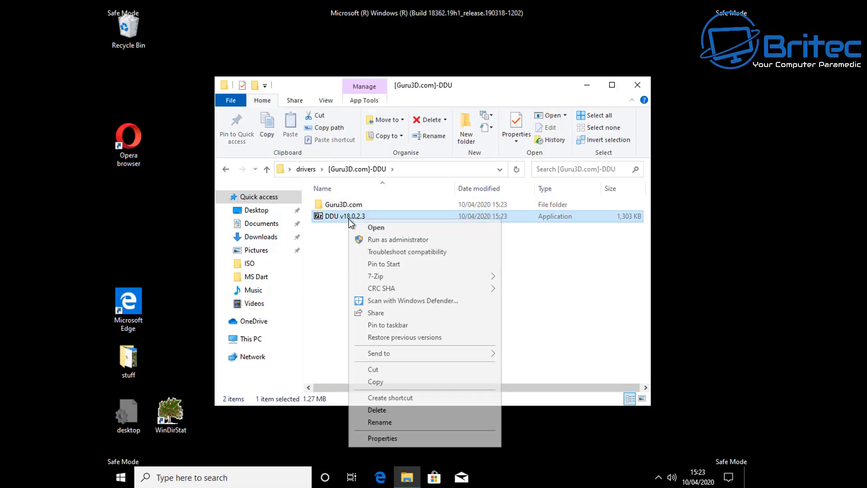
pyautogui.click(366, 240)
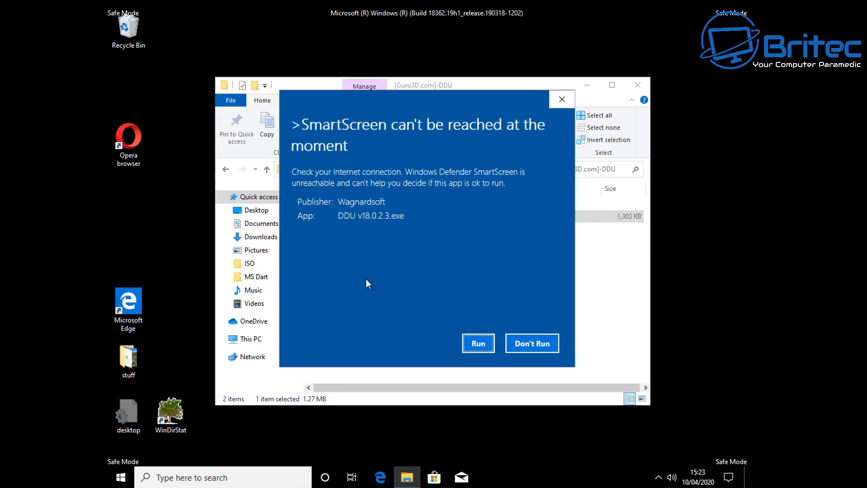
pyautogui.click(476, 351)
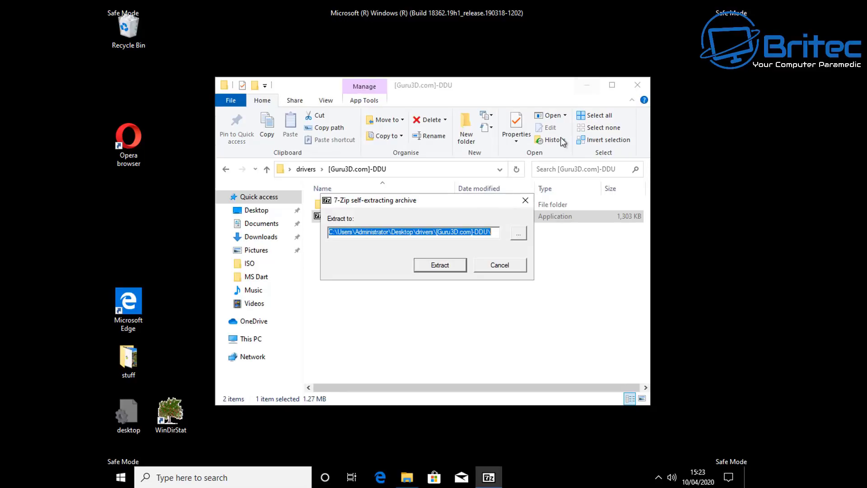
pyautogui.click(439, 265)
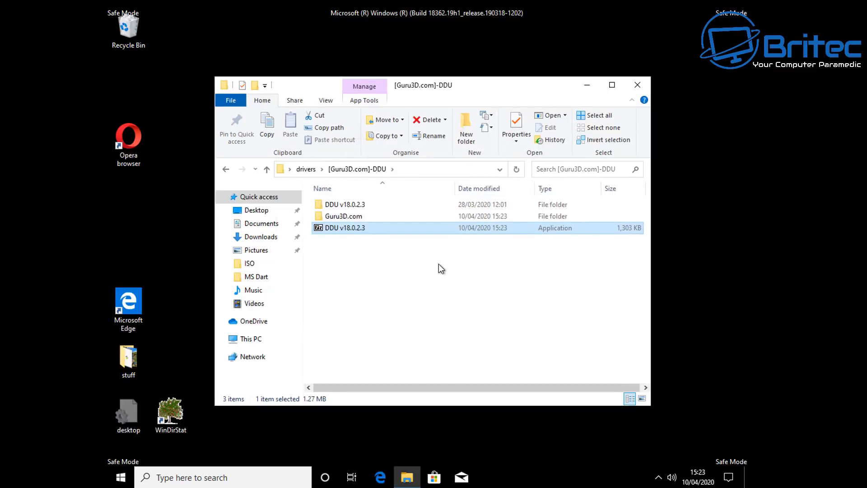
pyautogui.doubleClick(352, 205)
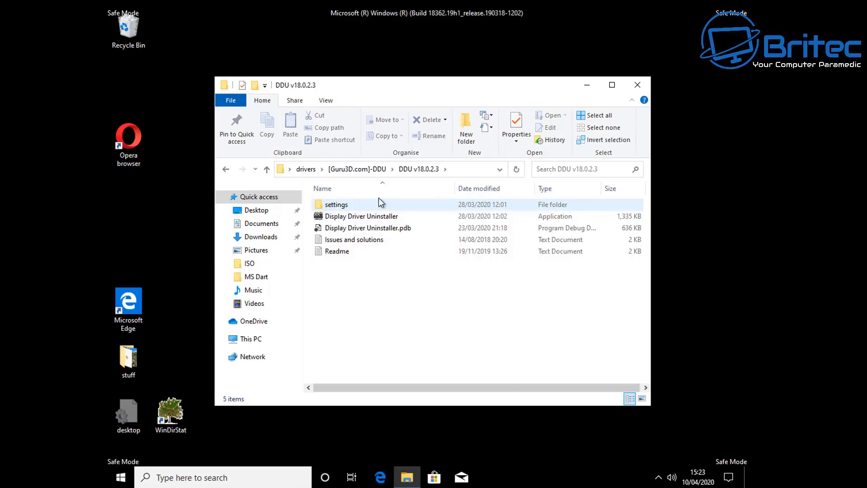
pyautogui.click(366, 218)
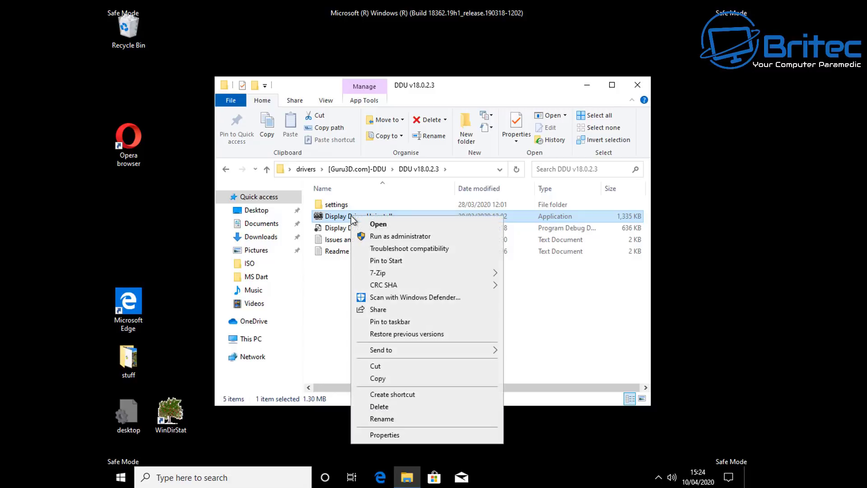
pyautogui.rightClick(351, 217)
# - Launch Display Driver Uninstaller as administrator, dismiss its warning and options, and close File Explorer
pyautogui.click(375, 236)
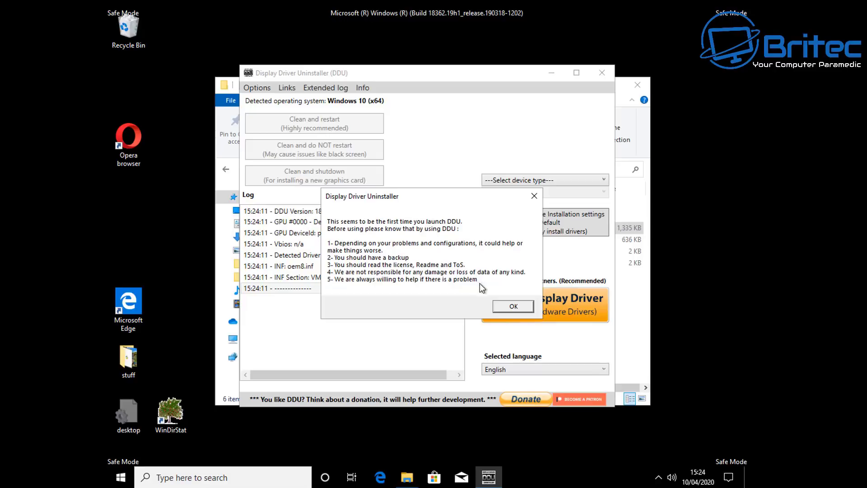
pyautogui.click(510, 310)
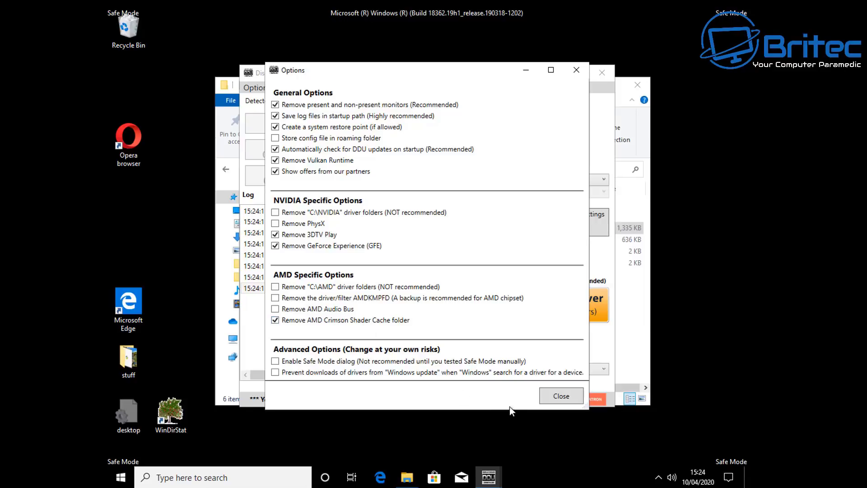
pyautogui.click(561, 396)
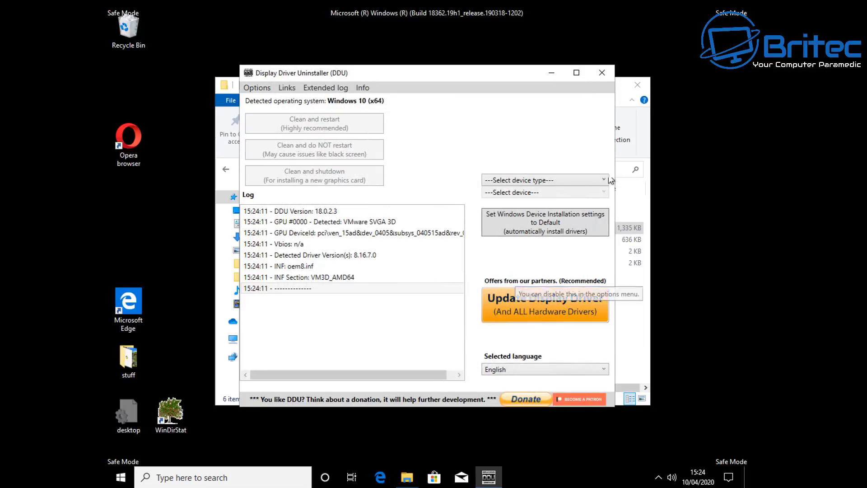
pyautogui.click(637, 84)
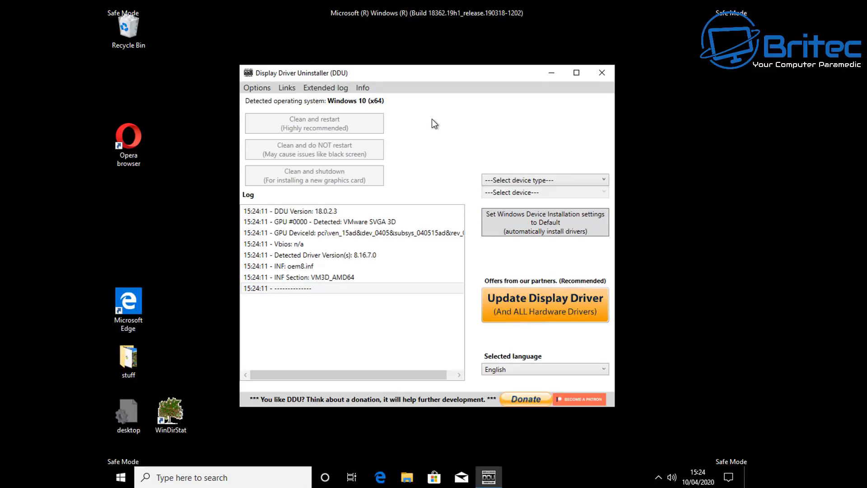
# - Select device type GPU and vendor NVIDIA, then run Clean and restart
pyautogui.click(603, 185)
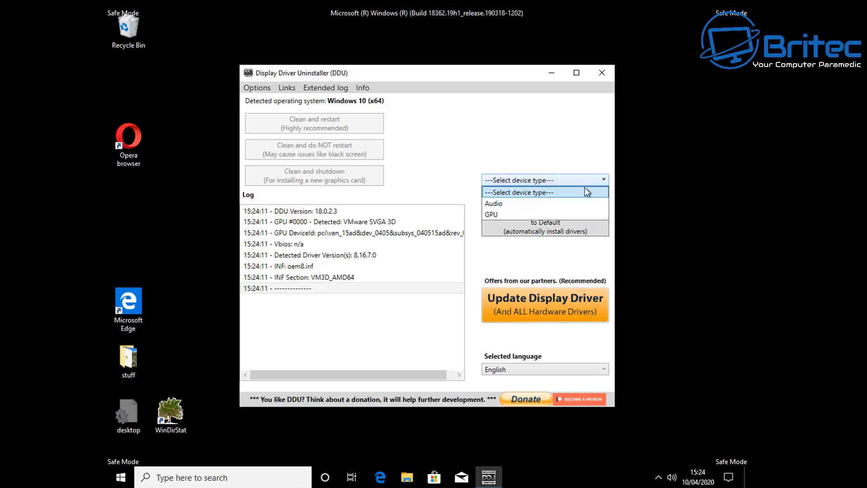
pyautogui.click(524, 213)
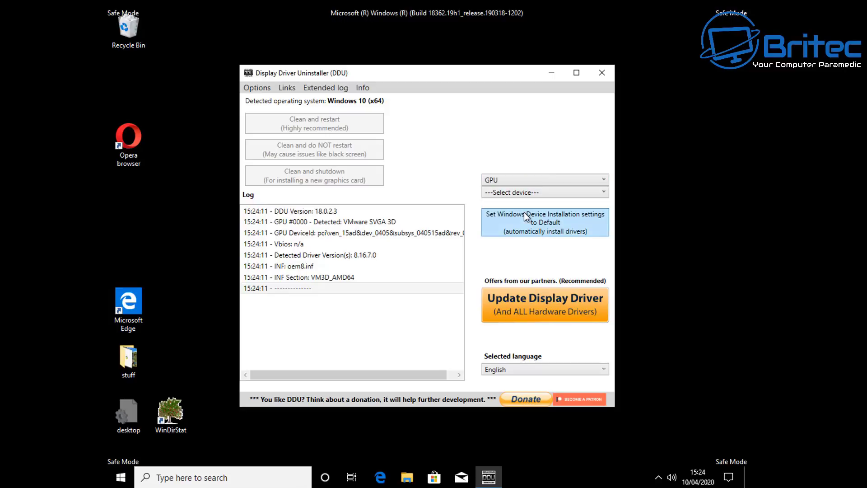
pyautogui.click(600, 194)
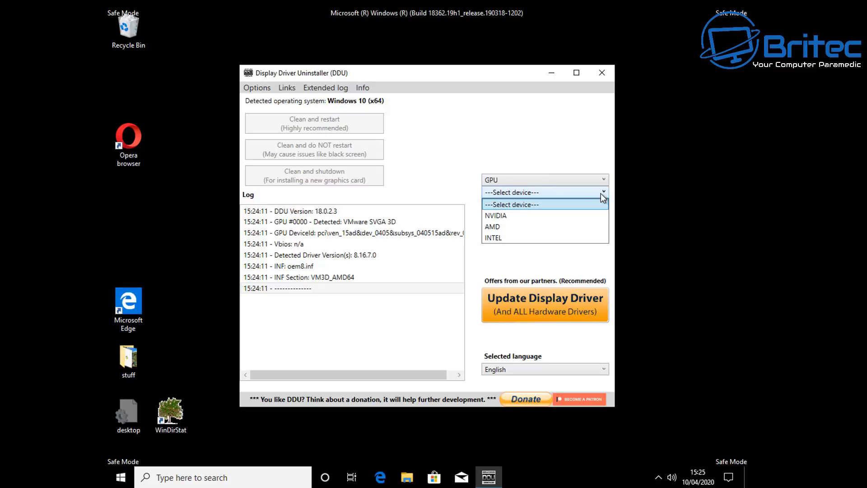
pyautogui.click(522, 220)
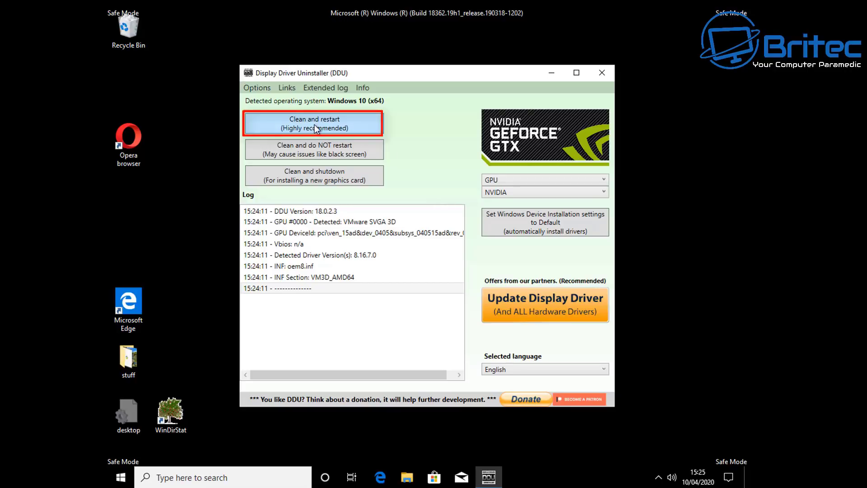
pyautogui.click(371, 127)
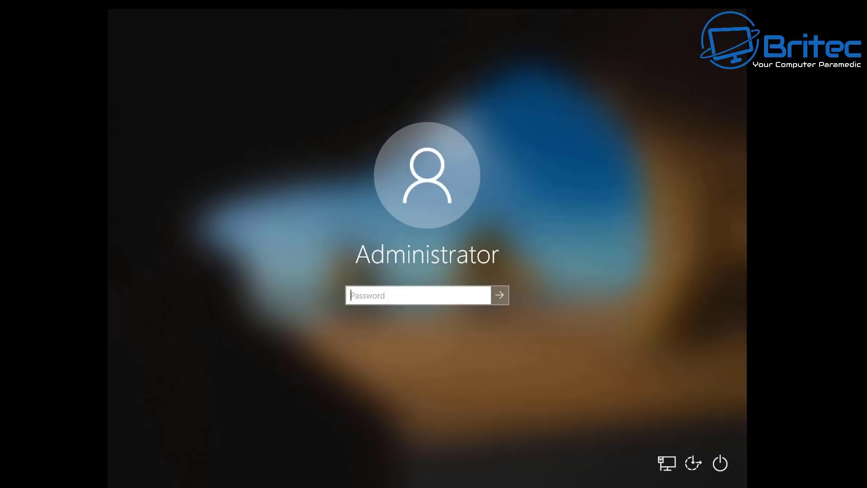
# - Enter the account password at the login screen to return to the Safe Mode desktop
pyautogui.write('•••••••')
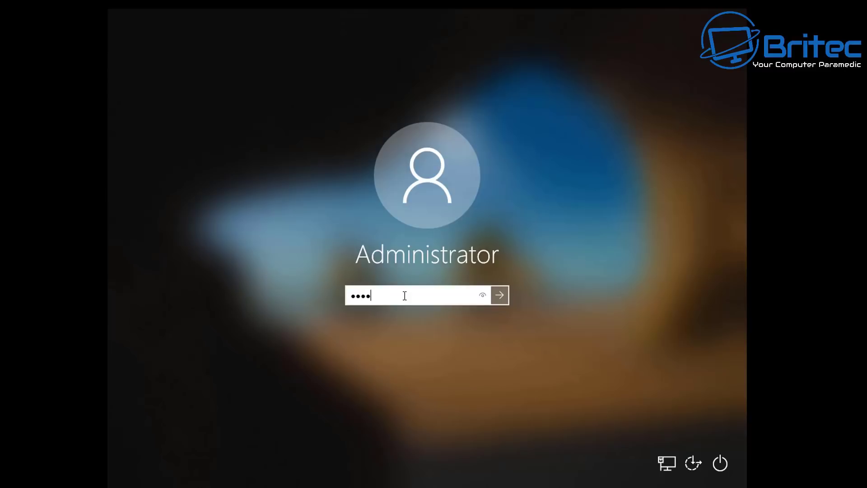
pyautogui.press('Return')
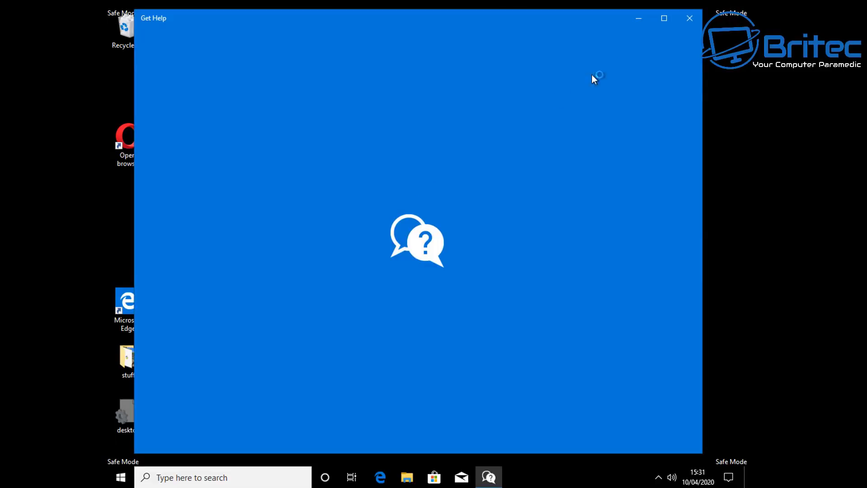
# - Close Get Help and launch the NVIDIA 445.75 installer from the drivers folder, allowing it past SmartScreen
pyautogui.click(690, 18)
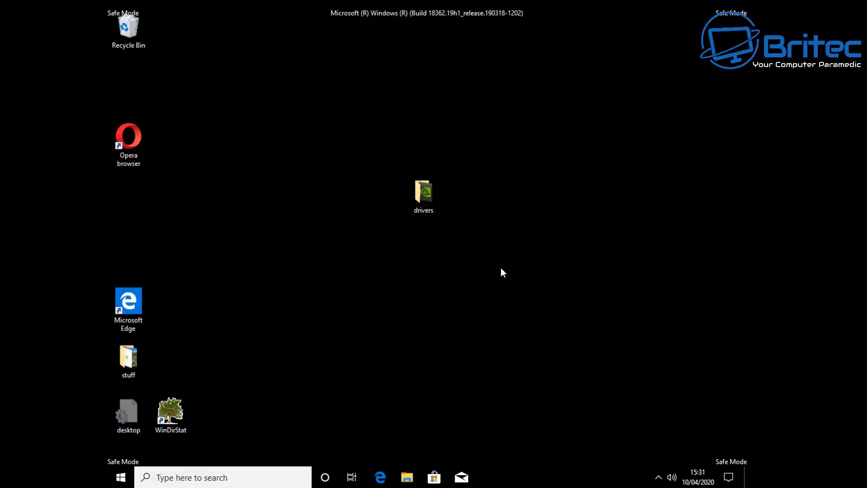
pyautogui.doubleClick(419, 190)
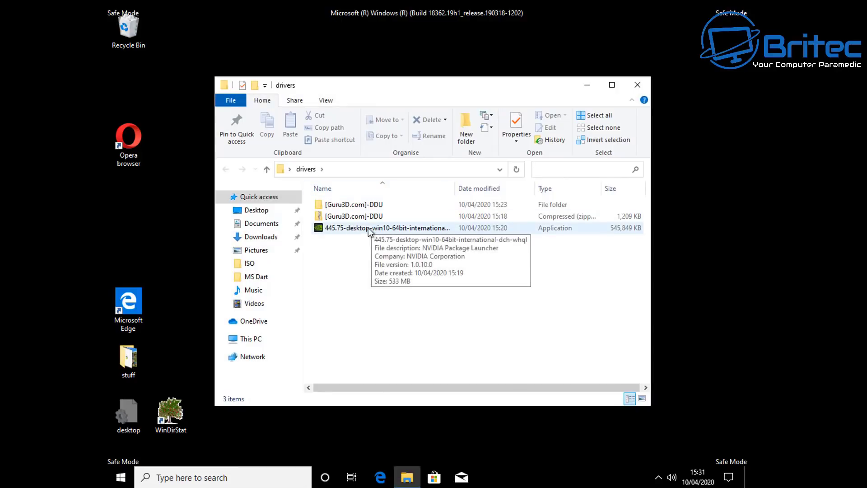
pyautogui.doubleClick(358, 228)
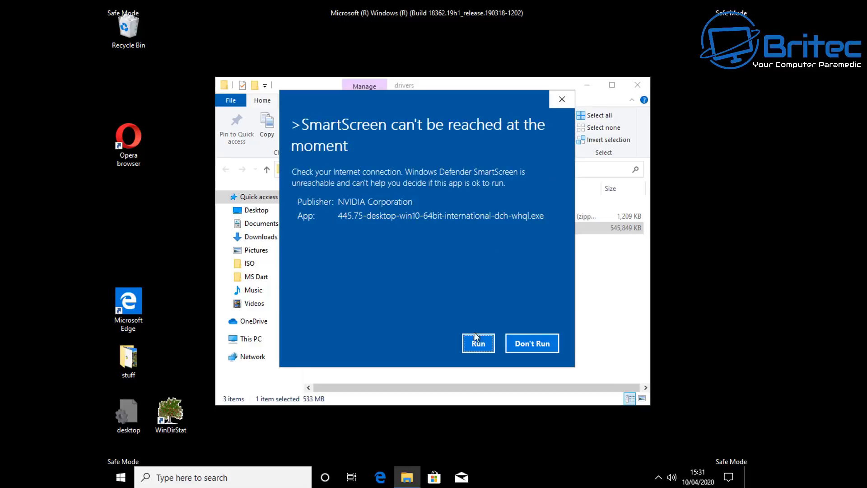
pyautogui.click(479, 346)
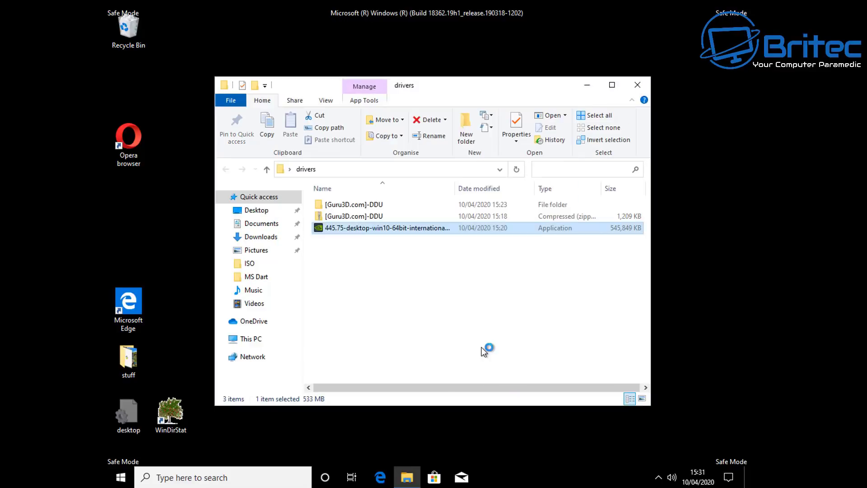
# - Close the drivers folder and accept the default extraction folder so the compatibility check runs
pyautogui.click(637, 84)
pyautogui.click(399, 268)
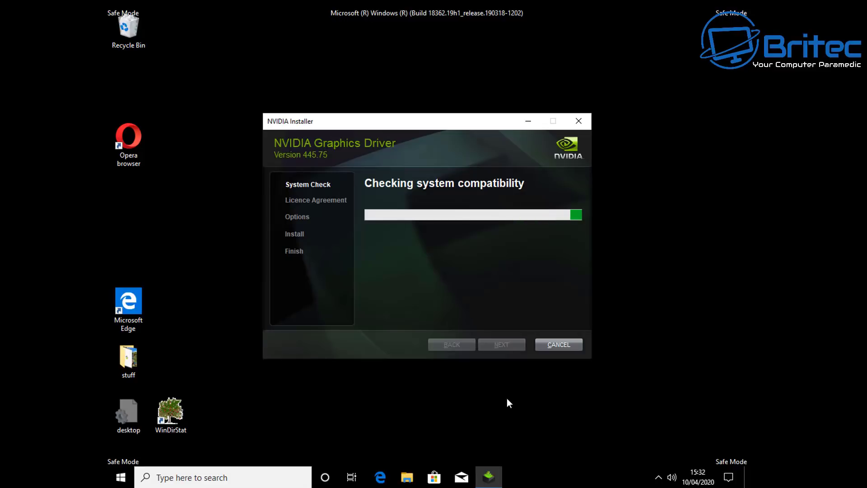
pyautogui.rightClick(221, 478)
# - In msconfig, turn off Safe boot and select Normal startup, then apply the changes
pyautogui.click(197, 479)
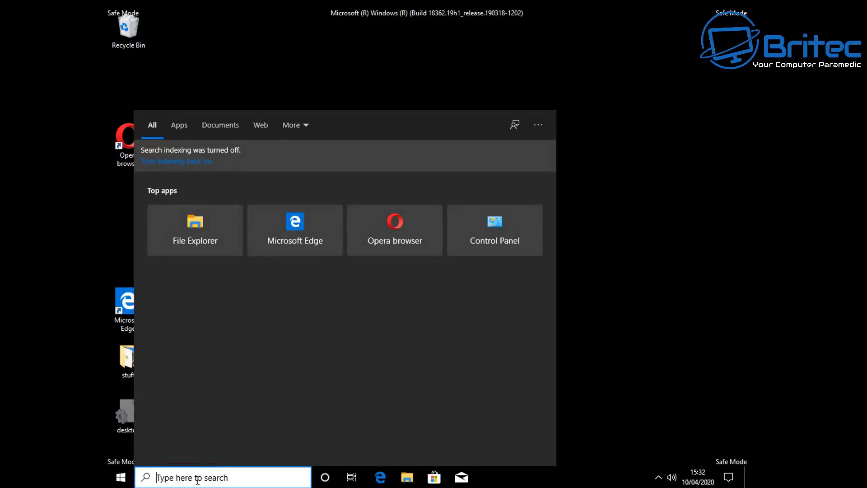
pyautogui.write('ms')
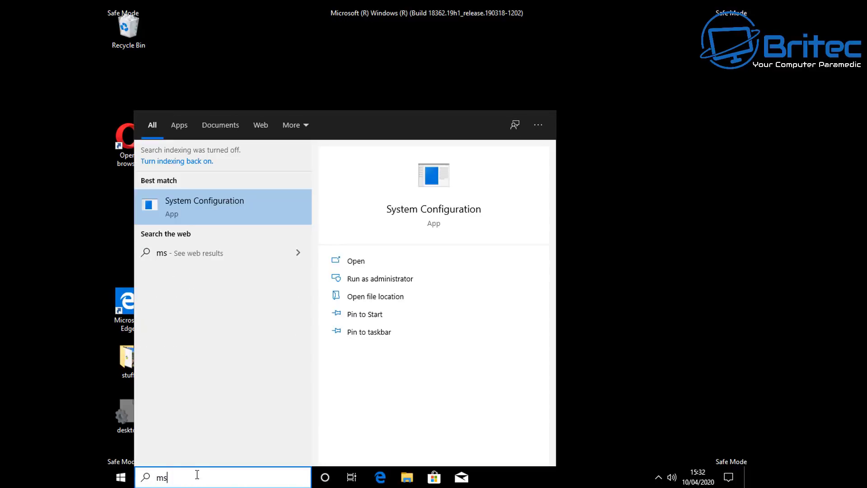
pyautogui.write('config')
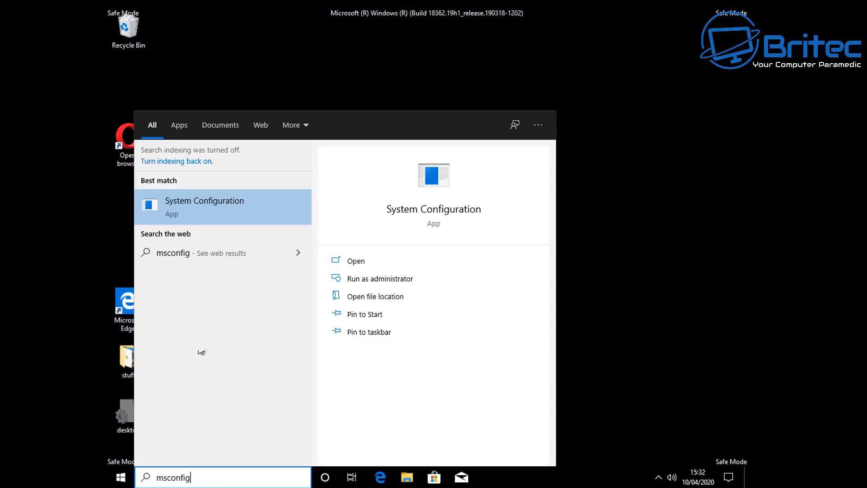
pyautogui.click(216, 204)
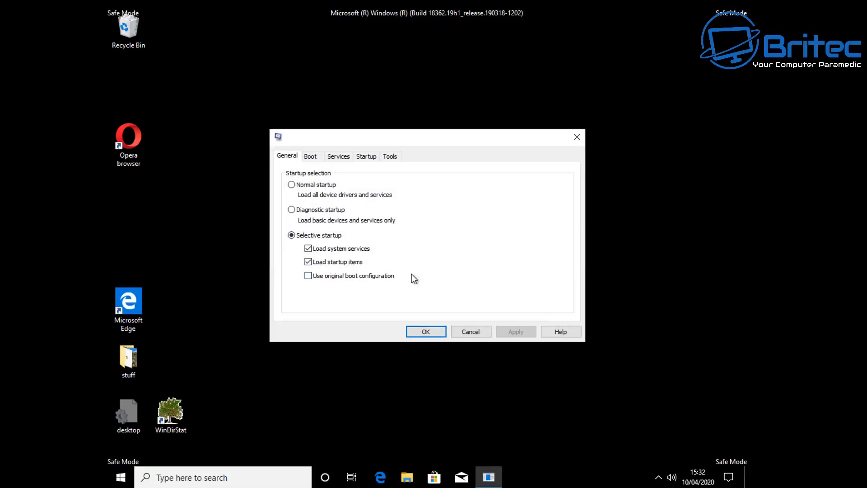
pyautogui.click(308, 156)
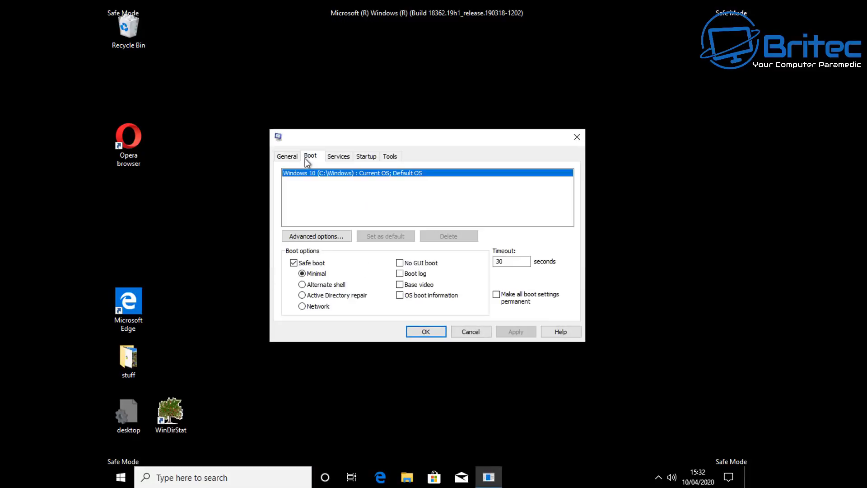
pyautogui.click(294, 263)
pyautogui.click(294, 263)
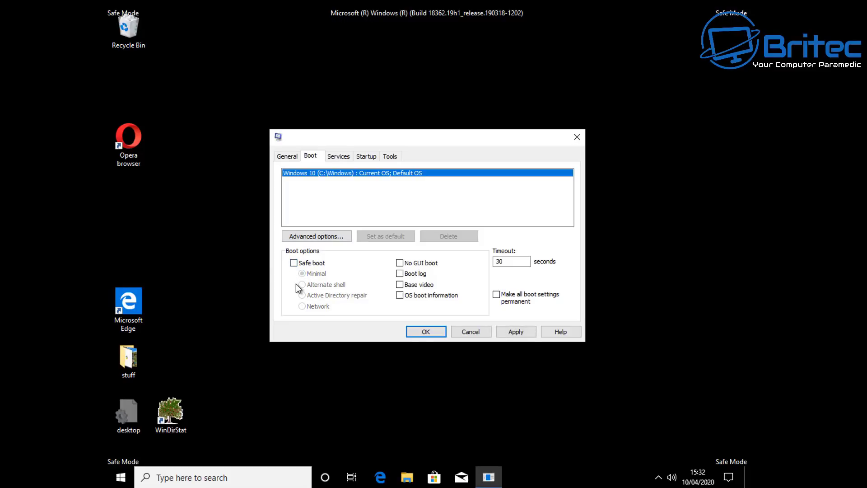
pyautogui.click(292, 157)
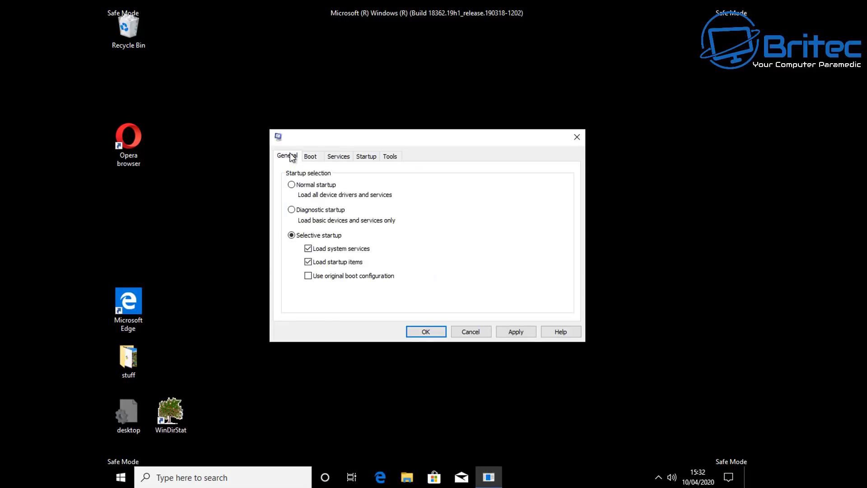
pyautogui.click(292, 185)
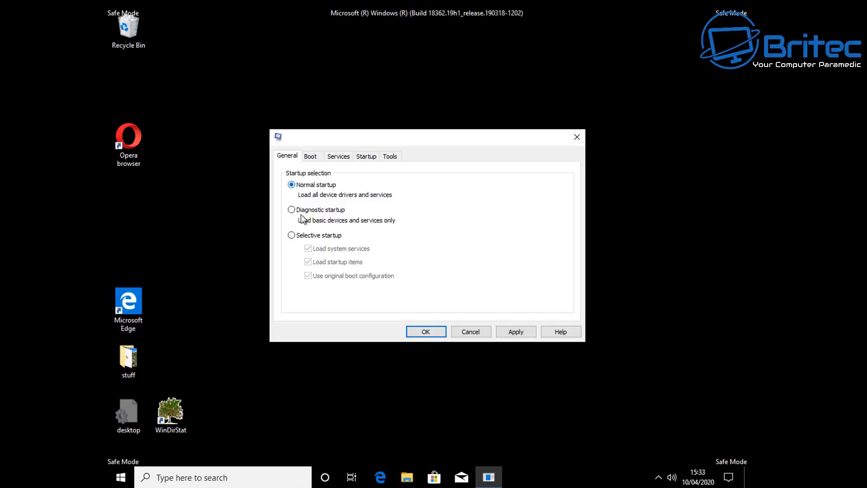
pyautogui.click(424, 332)
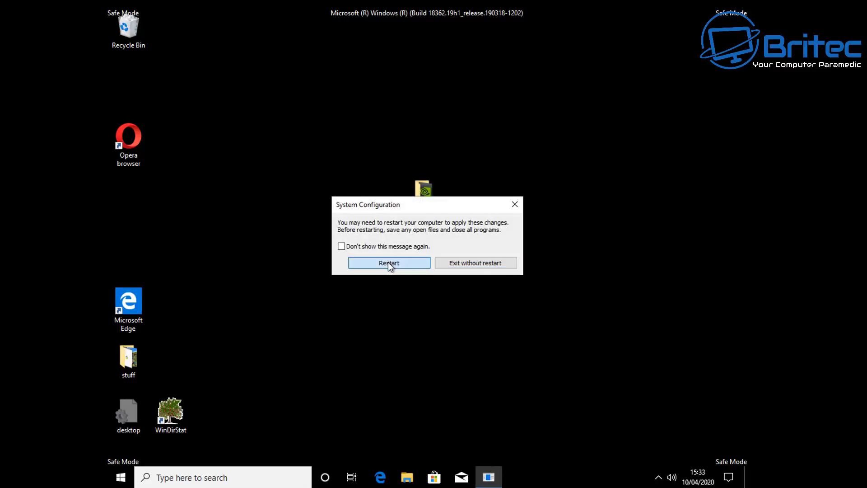
# - Restart the PC and sign back in with the account password
pyautogui.click(389, 263)
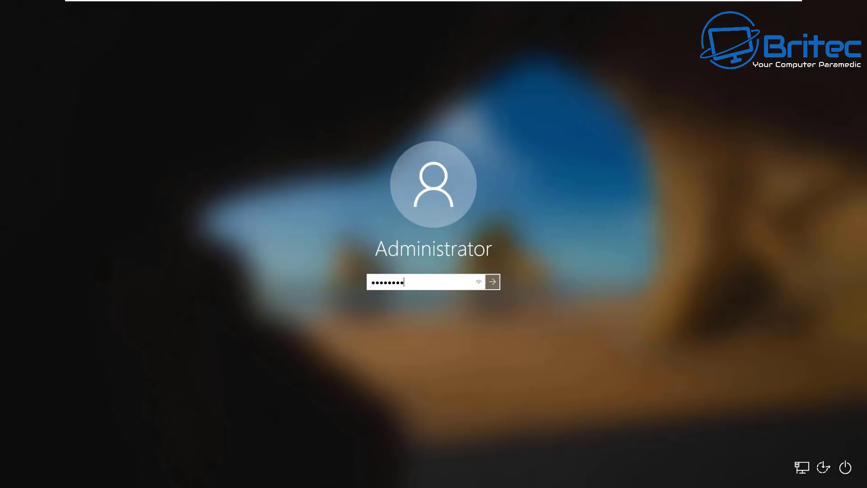
pyautogui.write('***')
pyautogui.press('Return')
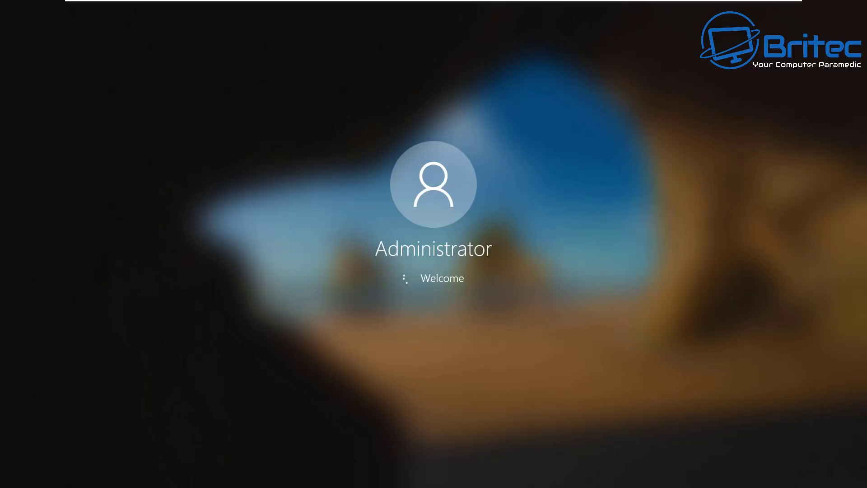